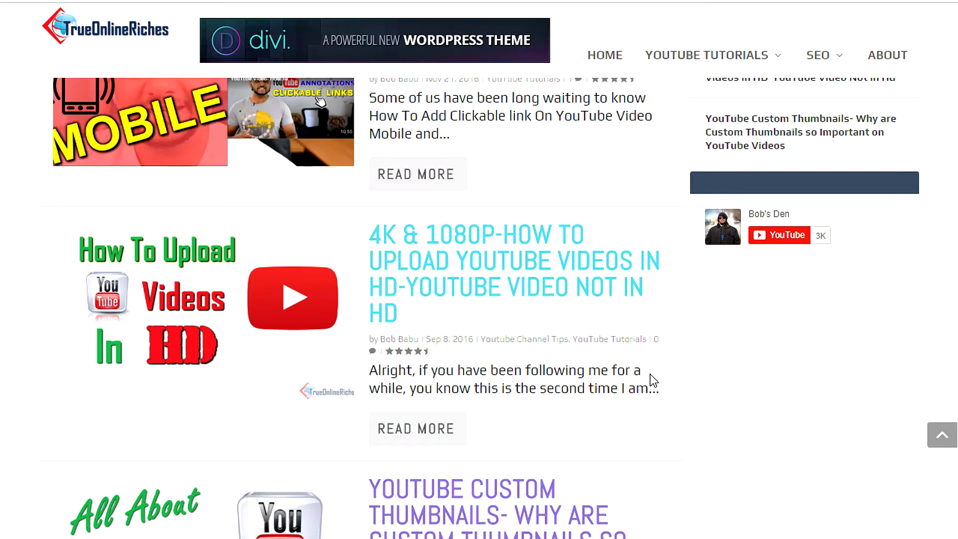
Step: Scroll up and down the blog page before moving to YouTube's Configure a Button page
scroll(652, 381, up, 2)
scroll(732, 349, down, 3)
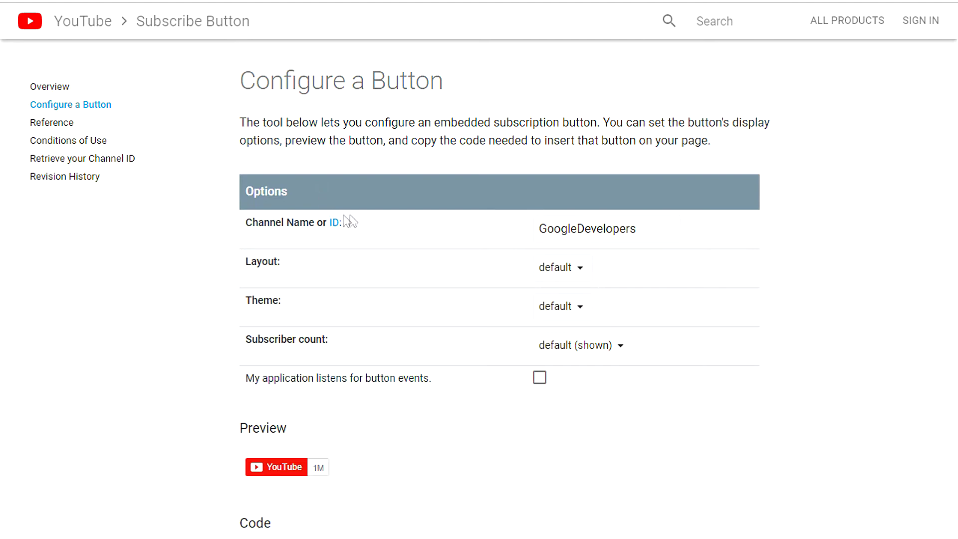
Step: Replace GoogleDevelopers with epicaperture in the Channel Name or ID field
click(643, 232)
key(ctrl+a)
text(epicaperture)
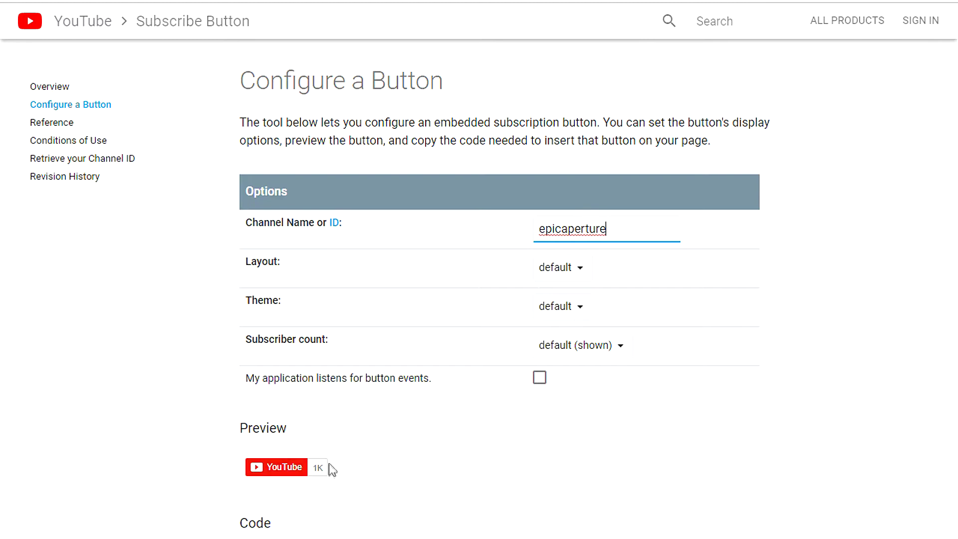
Step: Set the layout to full, then try the dark theme and revert to default
click(578, 269)
click(583, 301)
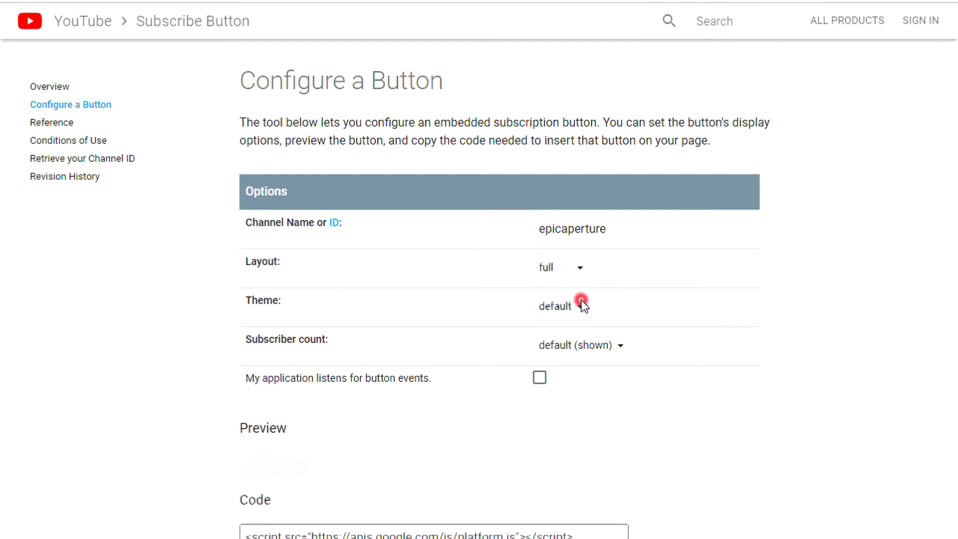
scroll(615, 286, down, 3)
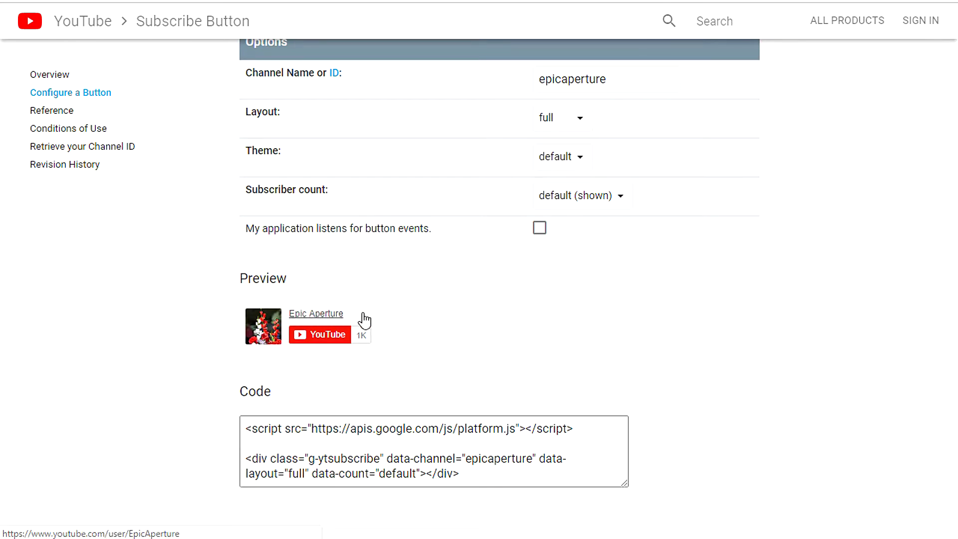
click(582, 156)
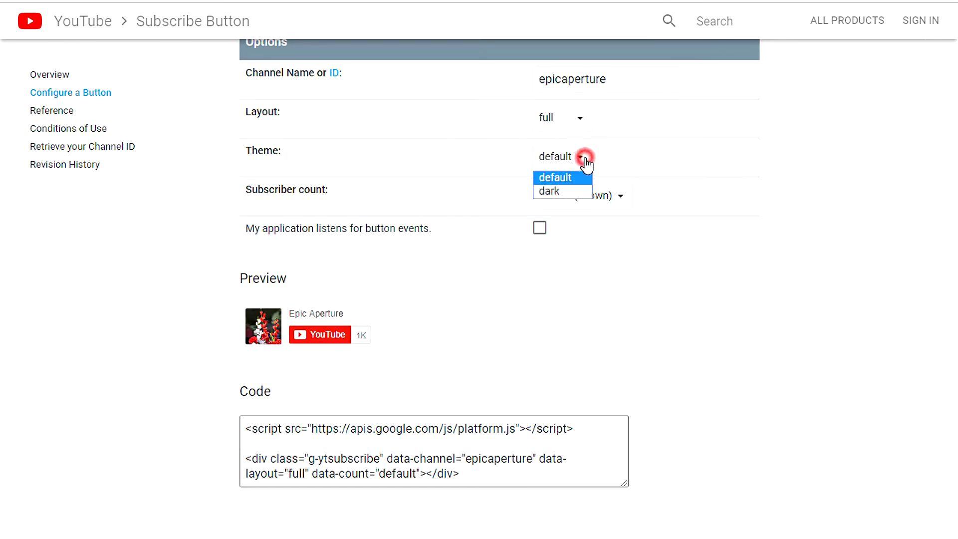
click(574, 189)
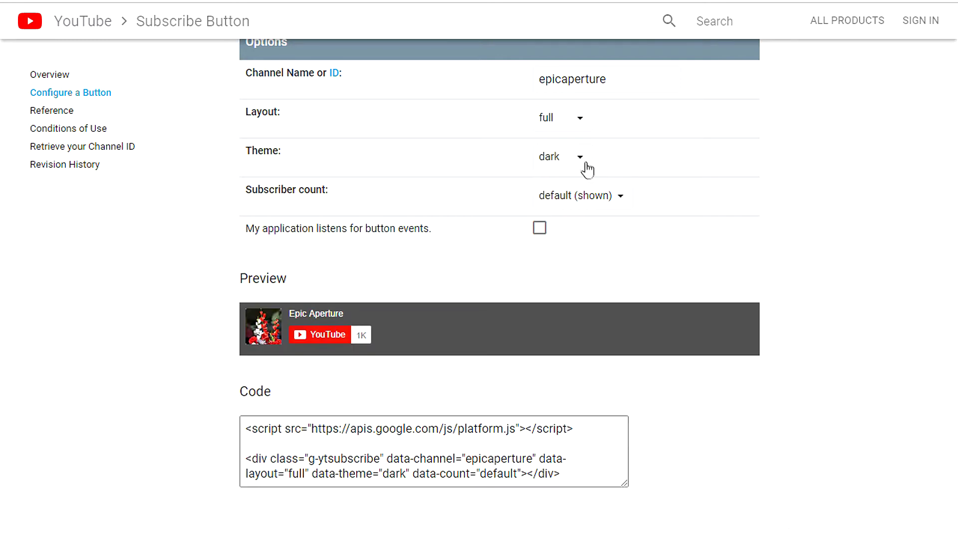
click(582, 159)
click(574, 174)
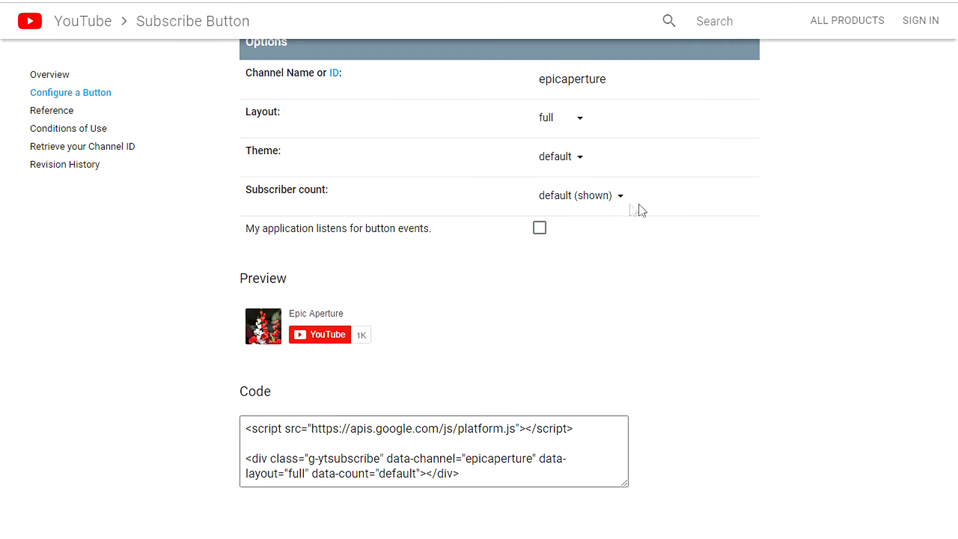
Step: Try a hidden subscriber count, restore default, and toggle button events on then off
click(619, 195)
click(609, 231)
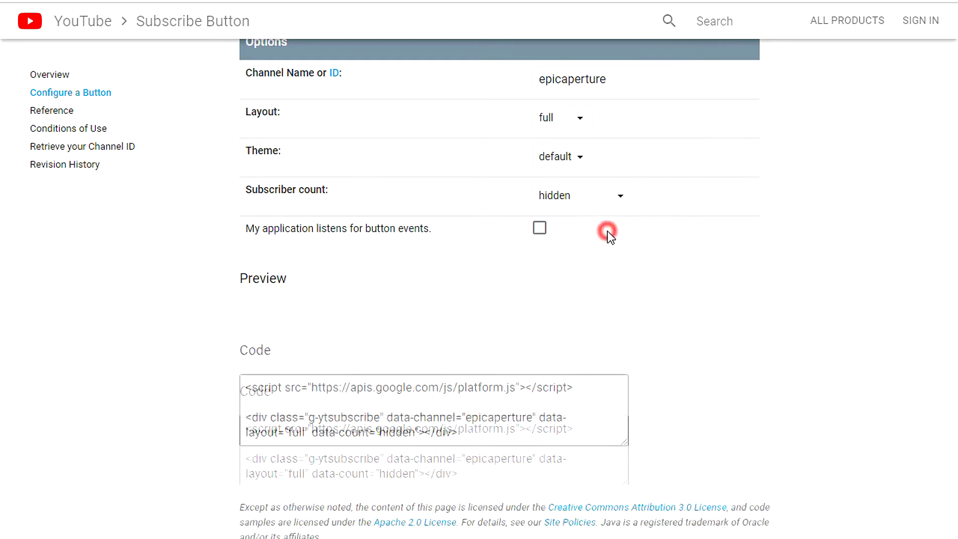
click(622, 200)
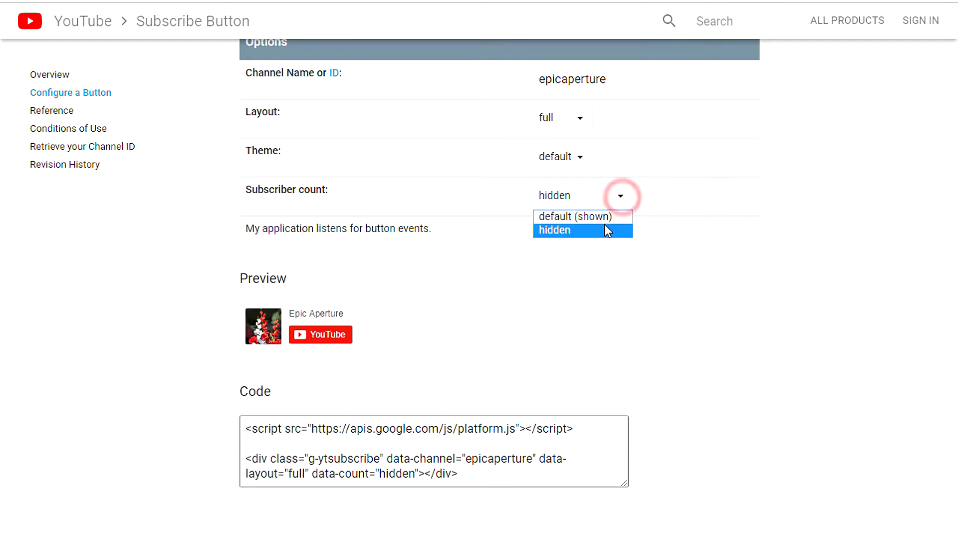
click(599, 216)
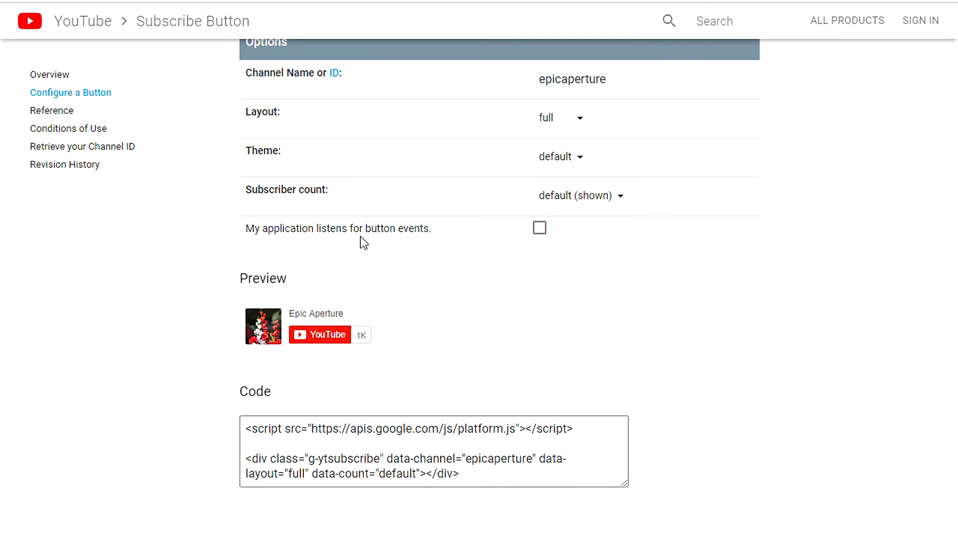
click(537, 231)
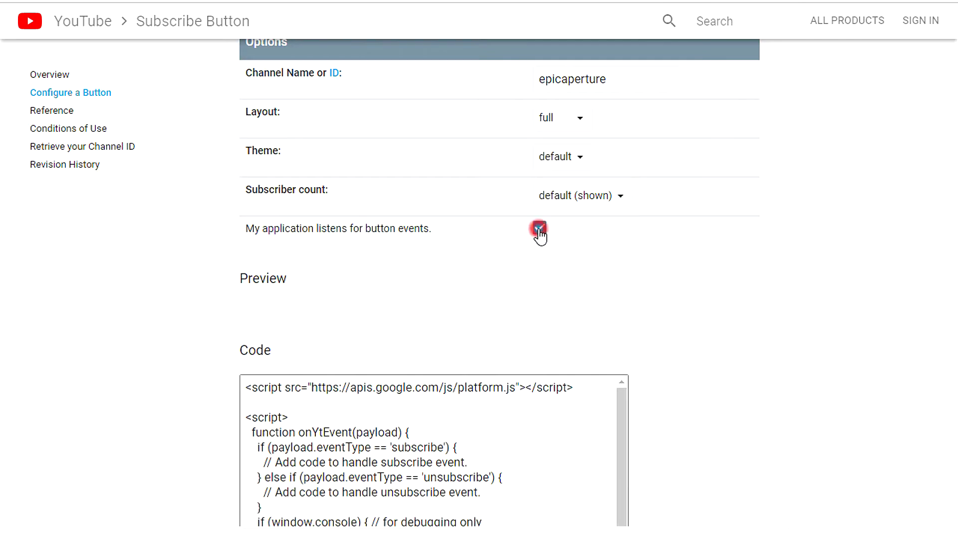
click(540, 230)
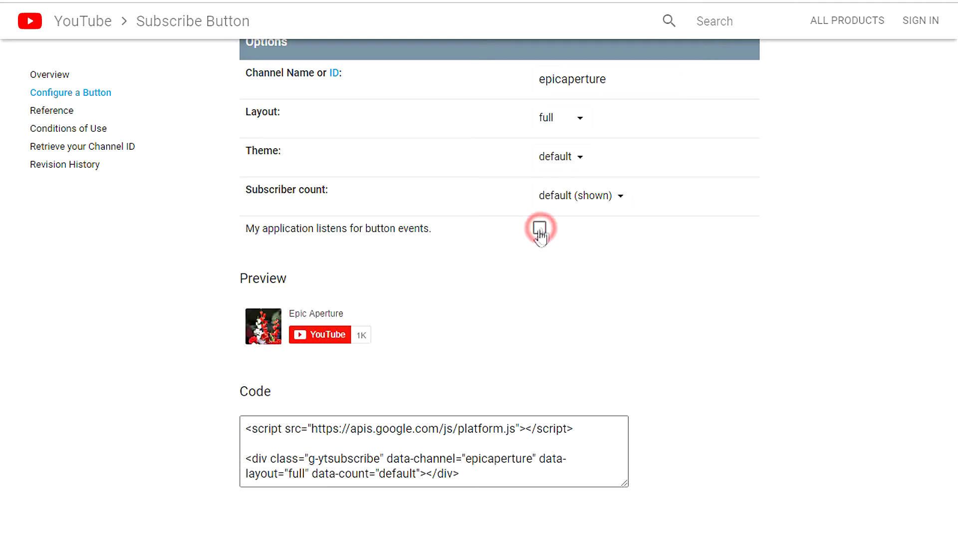
Step: Select all of the generated embed code in the Code box
scroll(620, 359, down, 3)
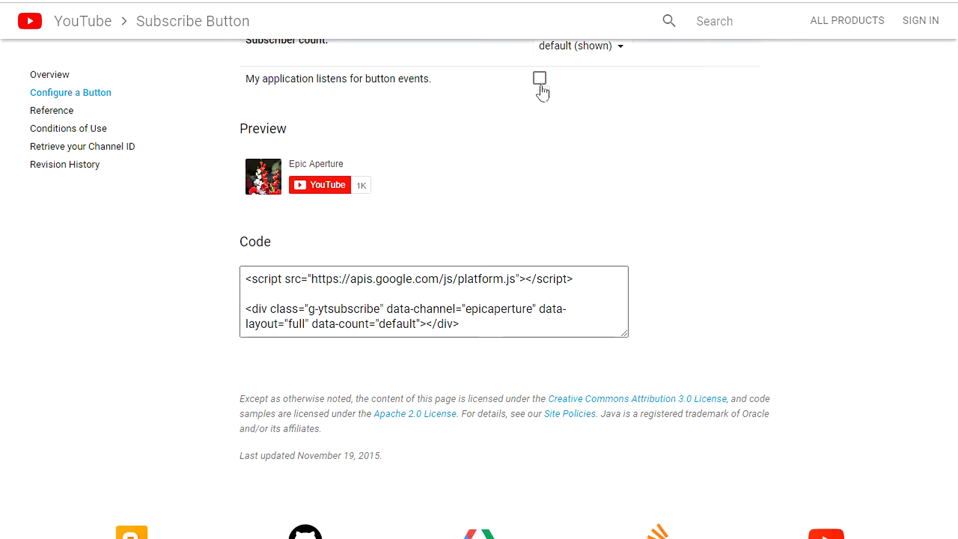
scroll(654, 224, down, 2)
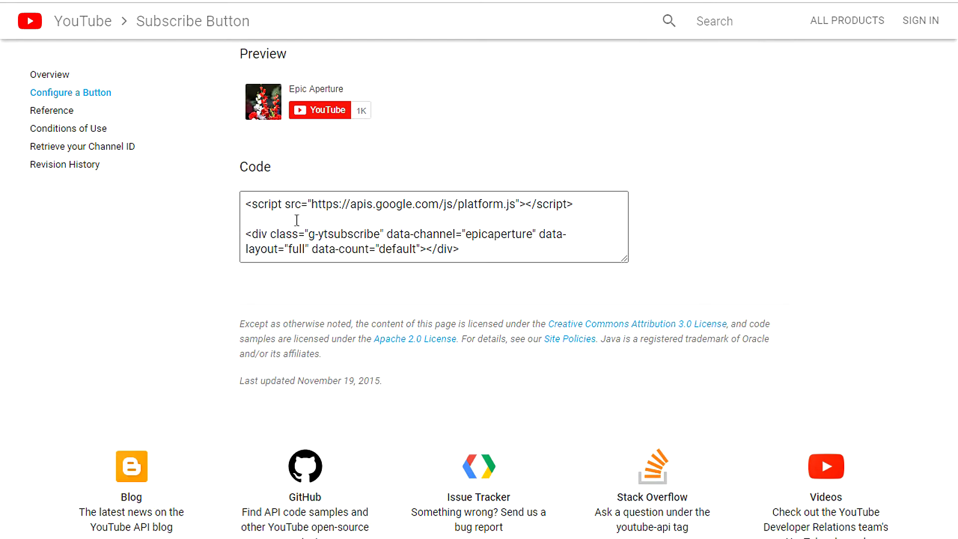
click(398, 229)
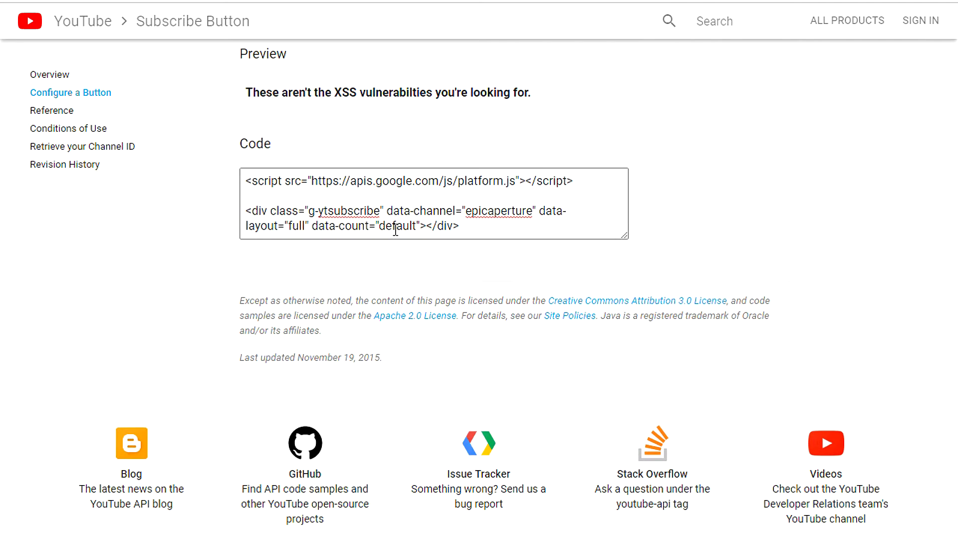
key(ctrl+a)
key(ctrl+c)
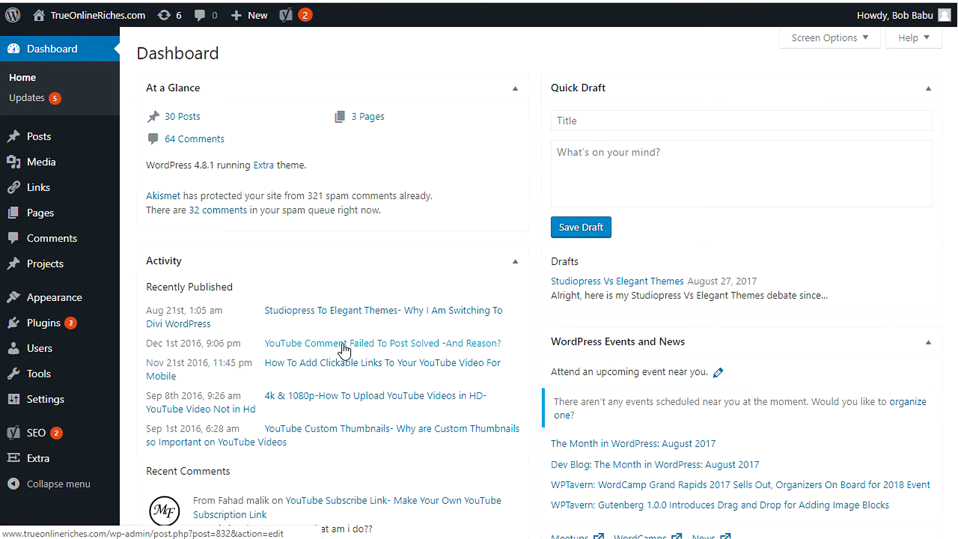
Step: Go to Appearance > Widgets from the WordPress Dashboard
mouse_move(50, 305)
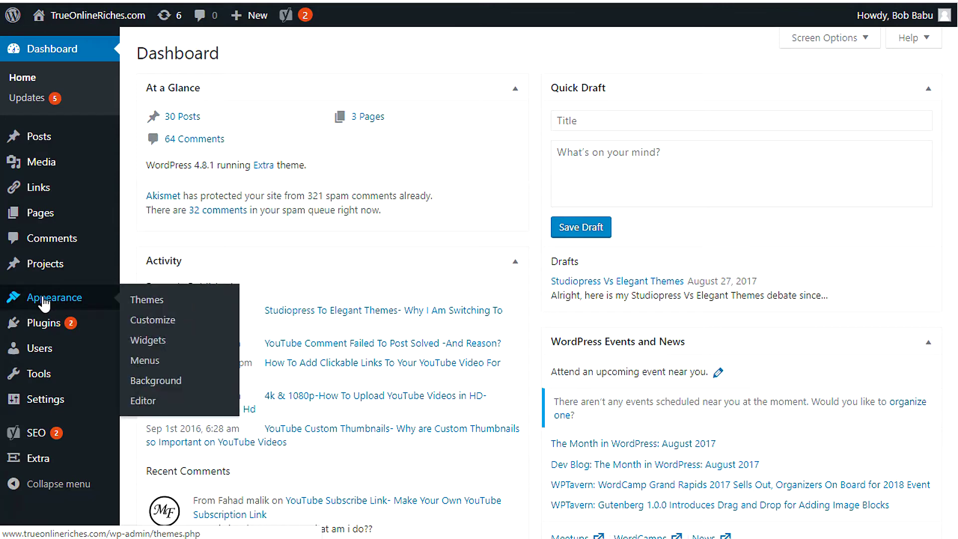
click(148, 341)
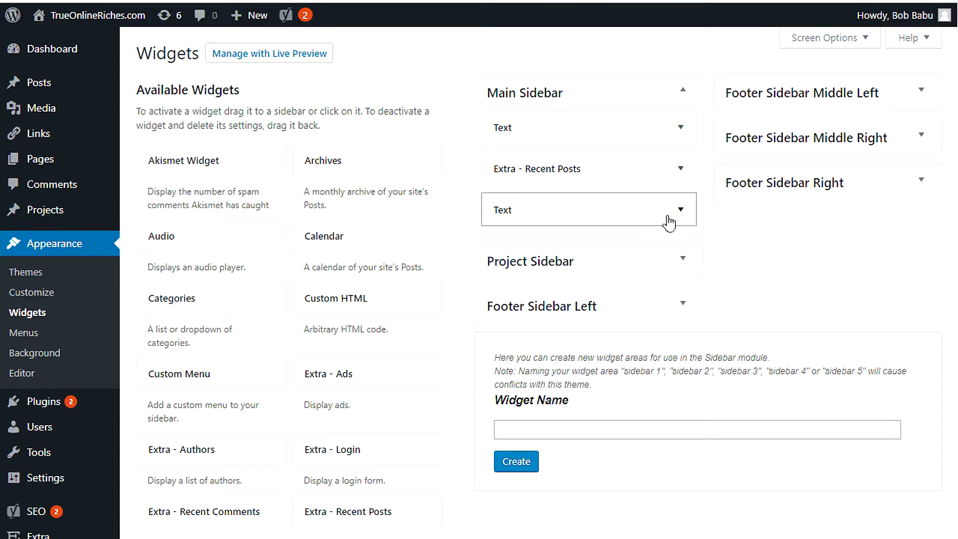
mouse_move(85, 22)
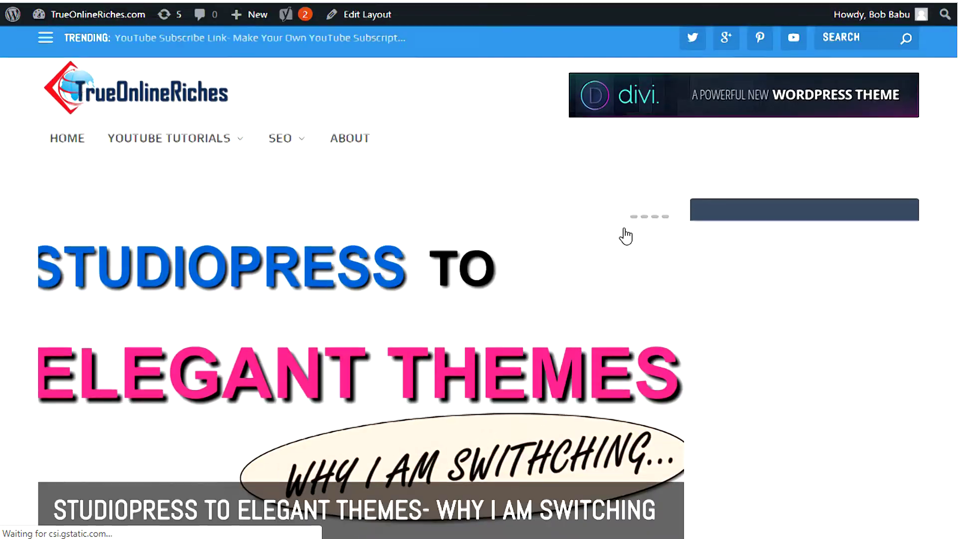
scroll(717, 253, down, 6)
scroll(717, 254, down, 8)
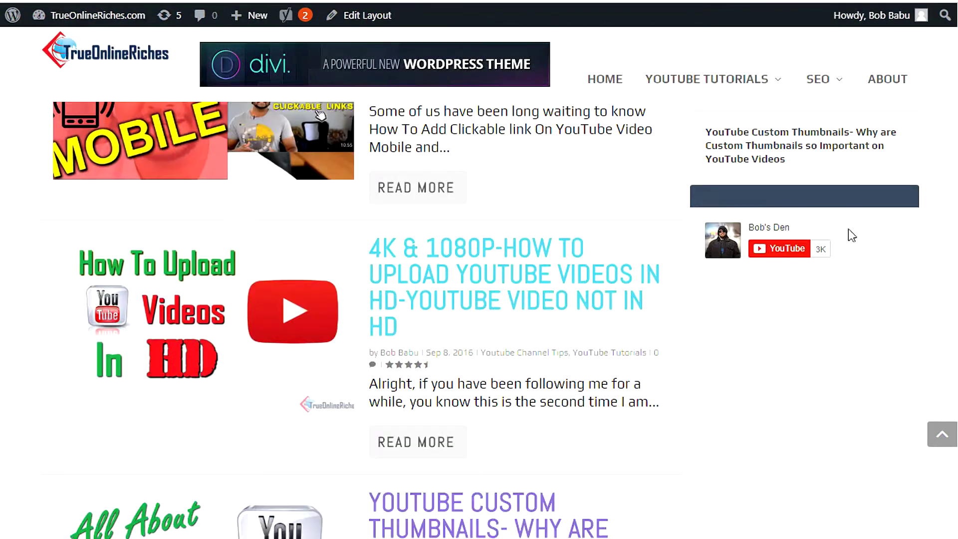
key(ctrl+Tab)
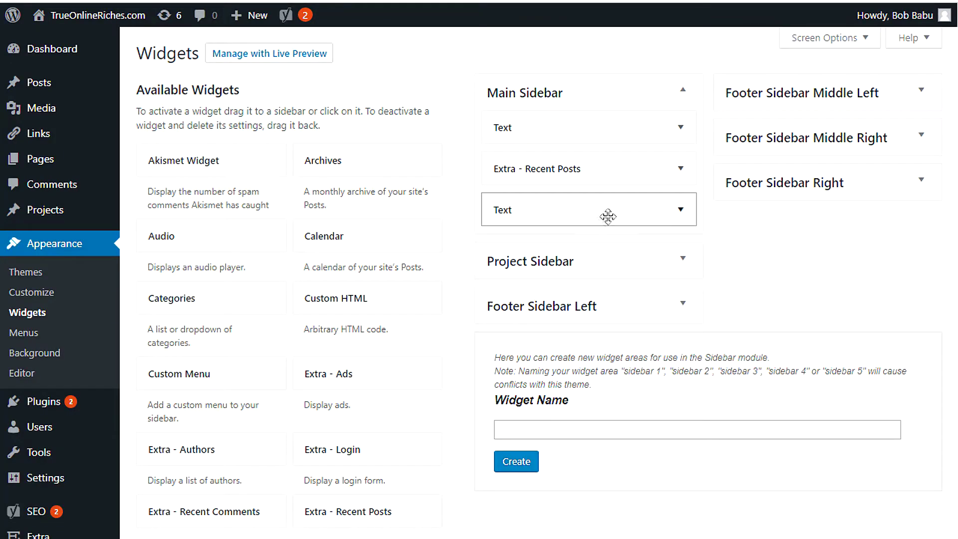
scroll(451, 259, down, 13)
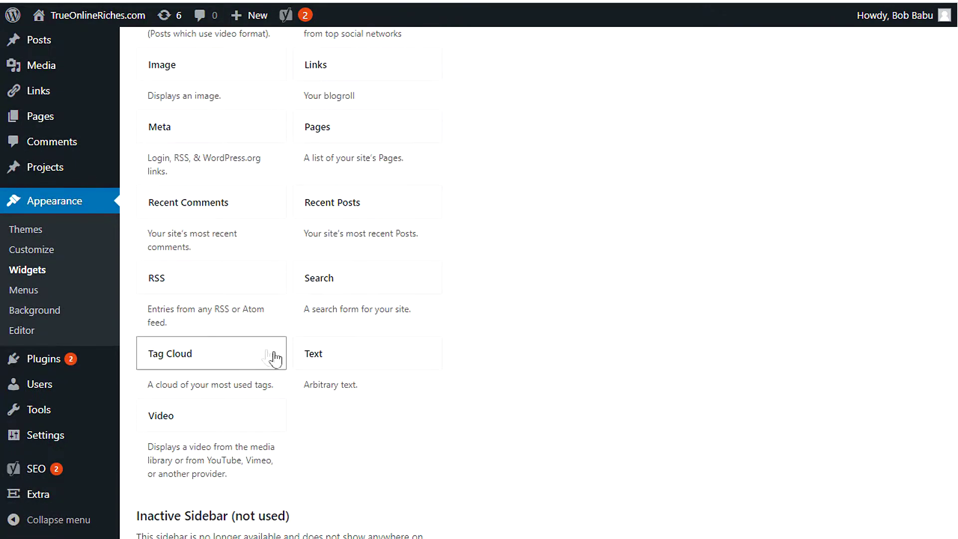
scroll(599, 320, up, 13)
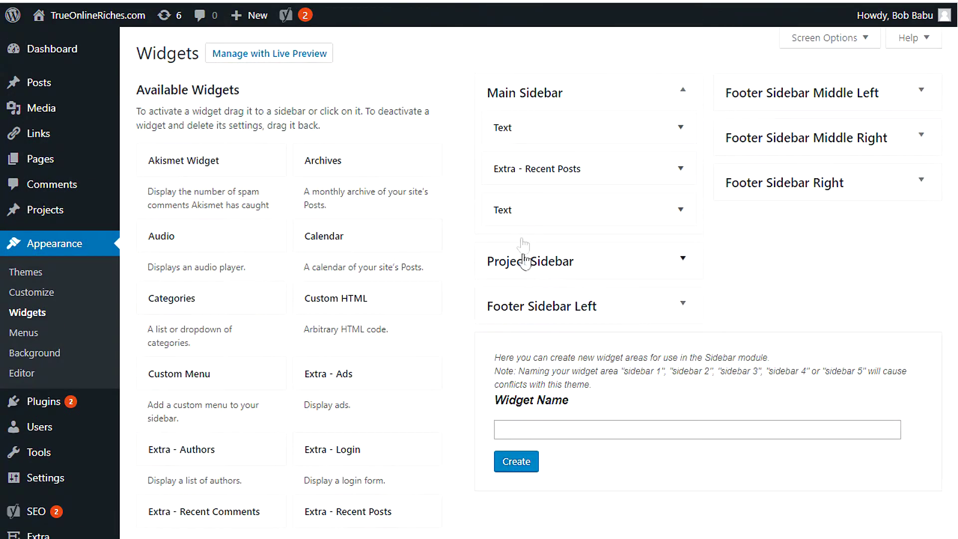
Step: Paste the Epic Aperture subscribe code after the lower Text widget's existing code and save
click(681, 209)
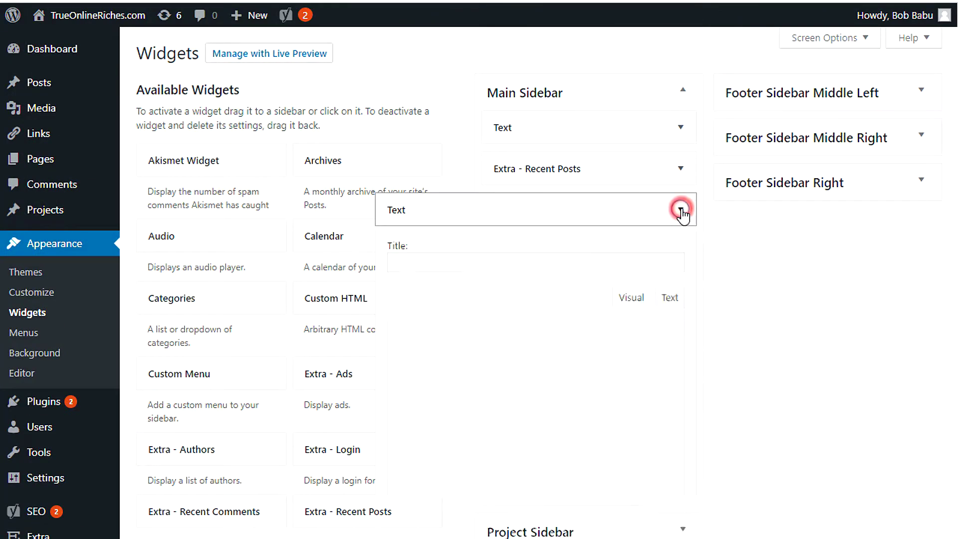
click(669, 298)
scroll(573, 248, down, 5)
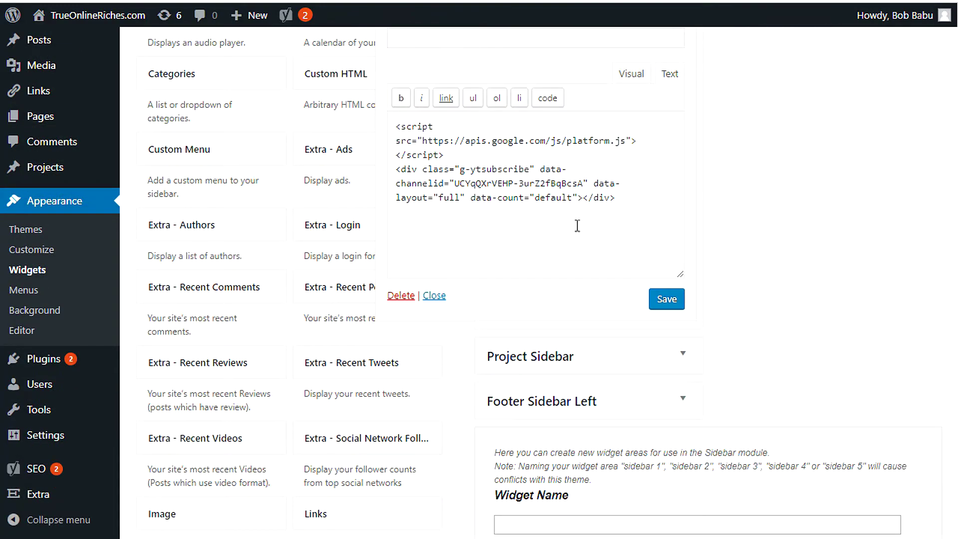
click(635, 210)
key(ctrl+v)
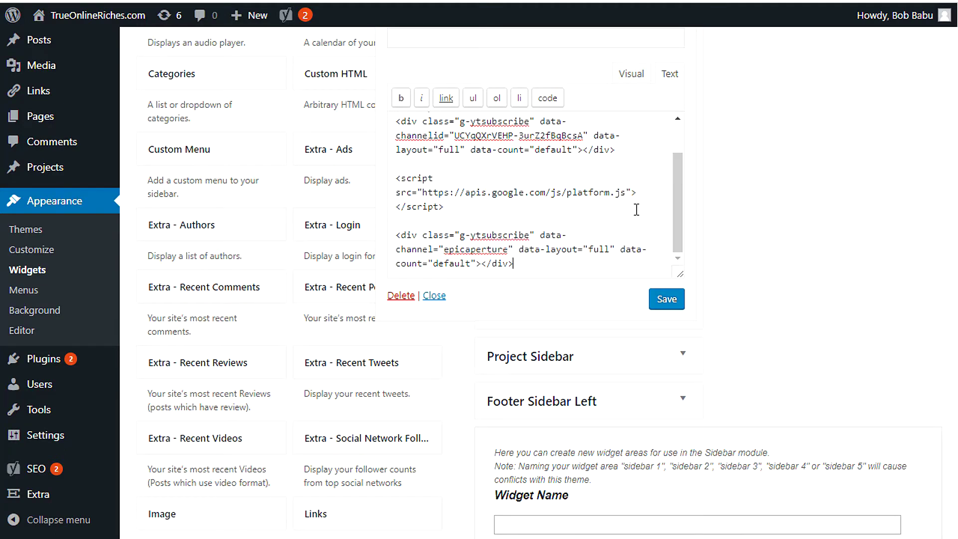
click(669, 299)
Step: Open the live site via Visit Site in a new browser tab
scroll(274, 207, up, 5)
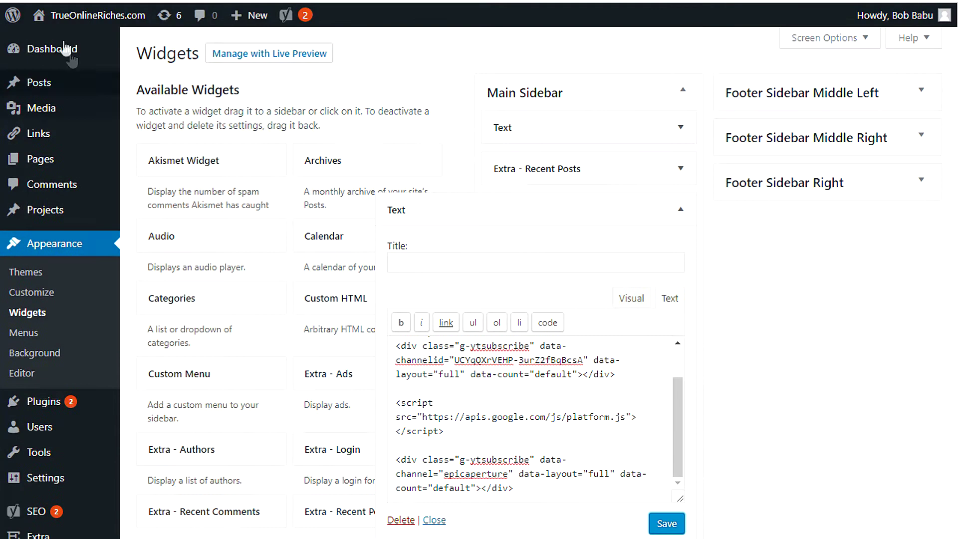
mouse_move(72, 21)
right_click(56, 40)
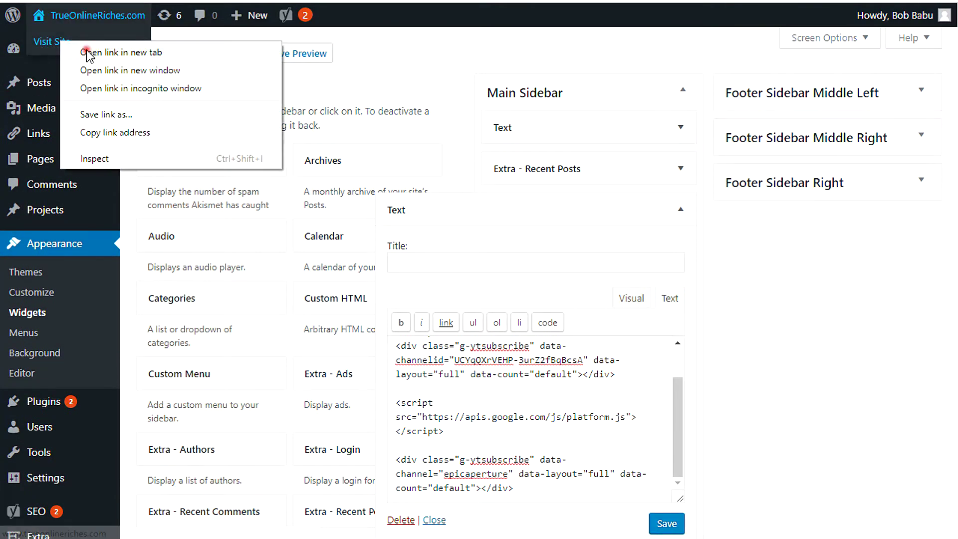
click(84, 48)
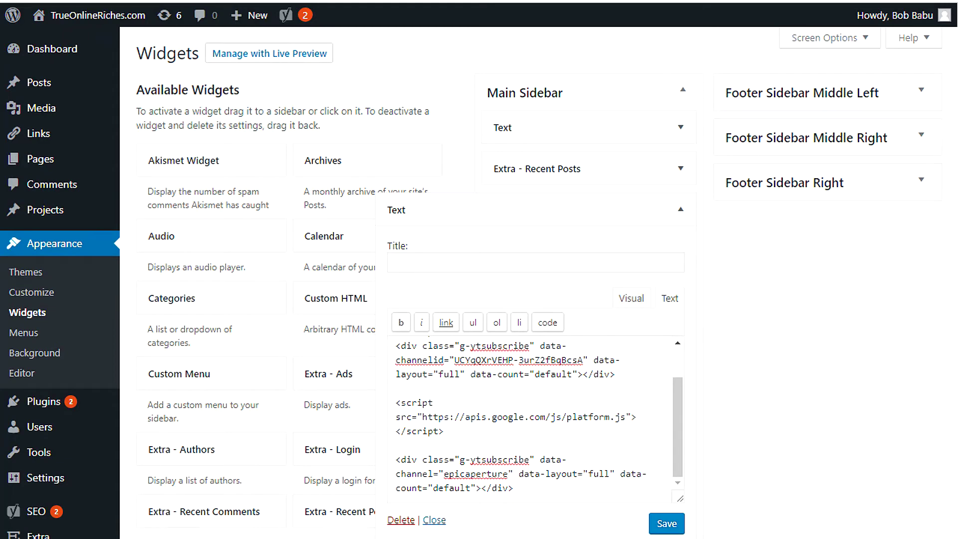
Step: Switch to the live site tab and scroll to the sidebar's two subscribe buttons
key(ctrl+Tab)
right_click(620, 264)
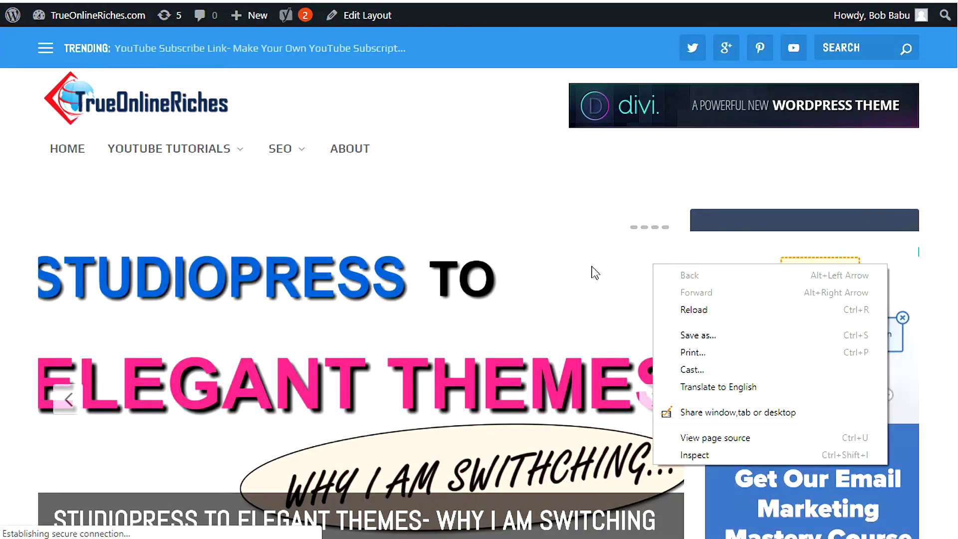
scroll(542, 265, down, 3)
scroll(540, 254, down, 10)
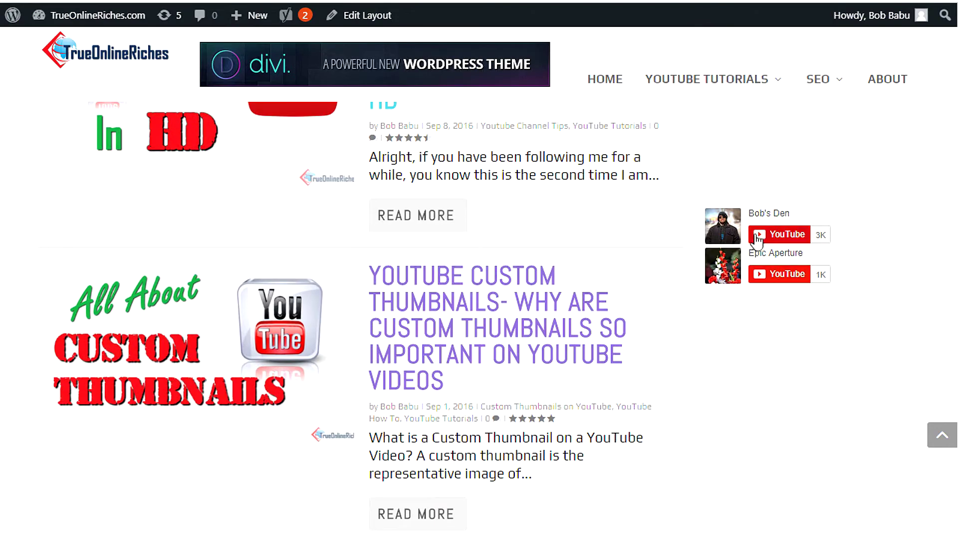
scroll(771, 300, up, 4)
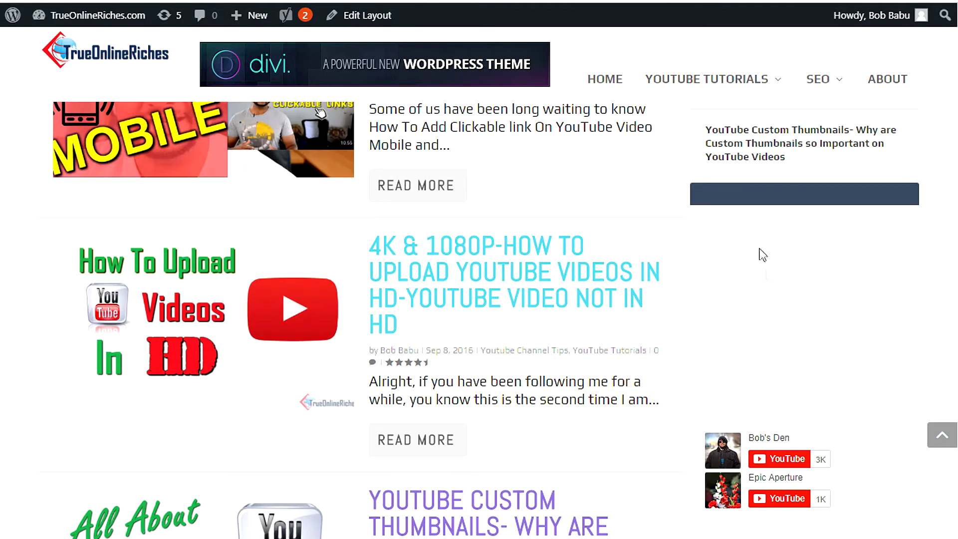
scroll(706, 295, down, 5)
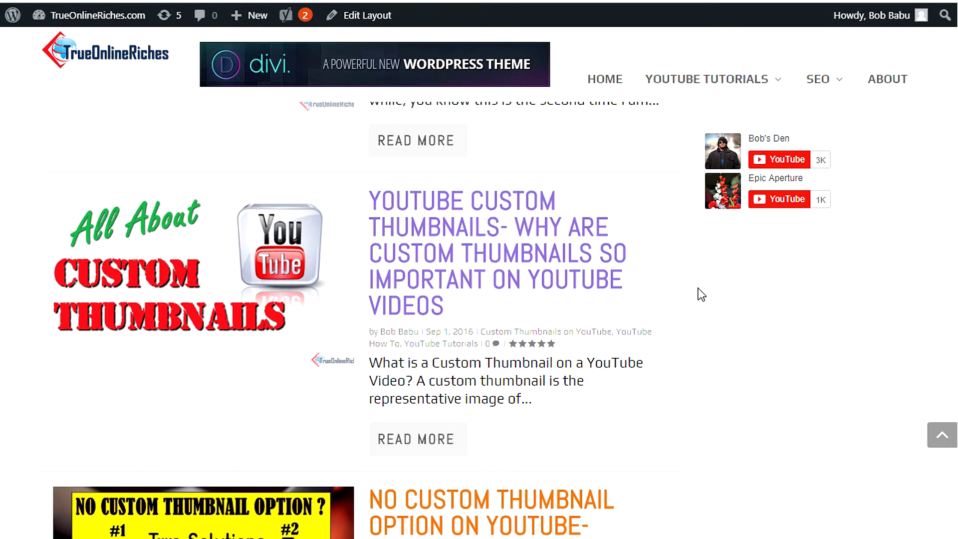